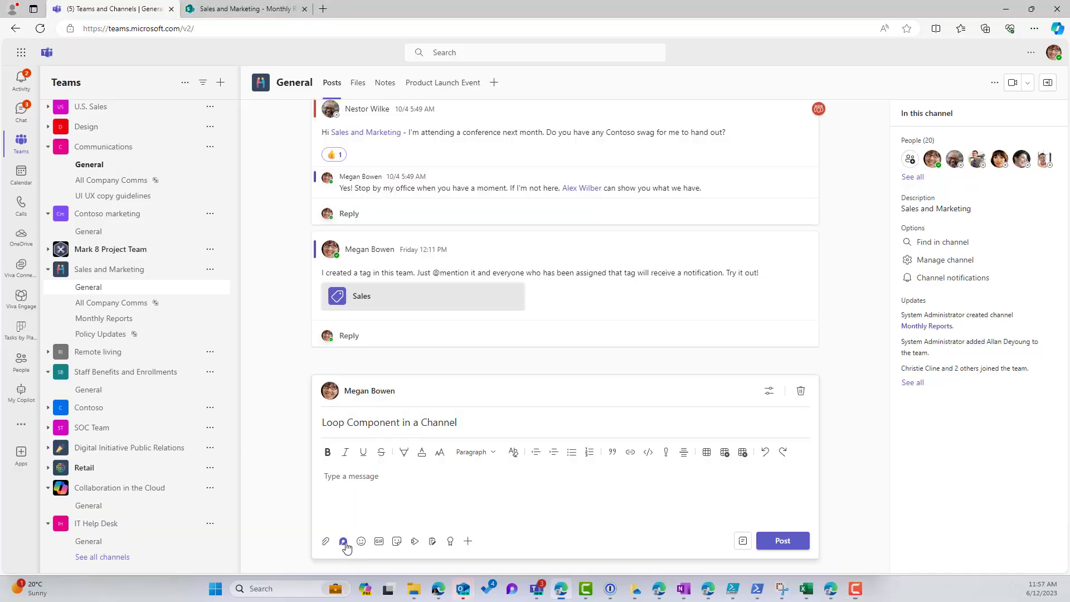
Post a Loop progress tracker with the Plan row In progress and ending Thu, Dec 21
{"action": "left_click", "coordinate": [342, 541]}
{"action": "left_click", "coordinate": [357, 474]}
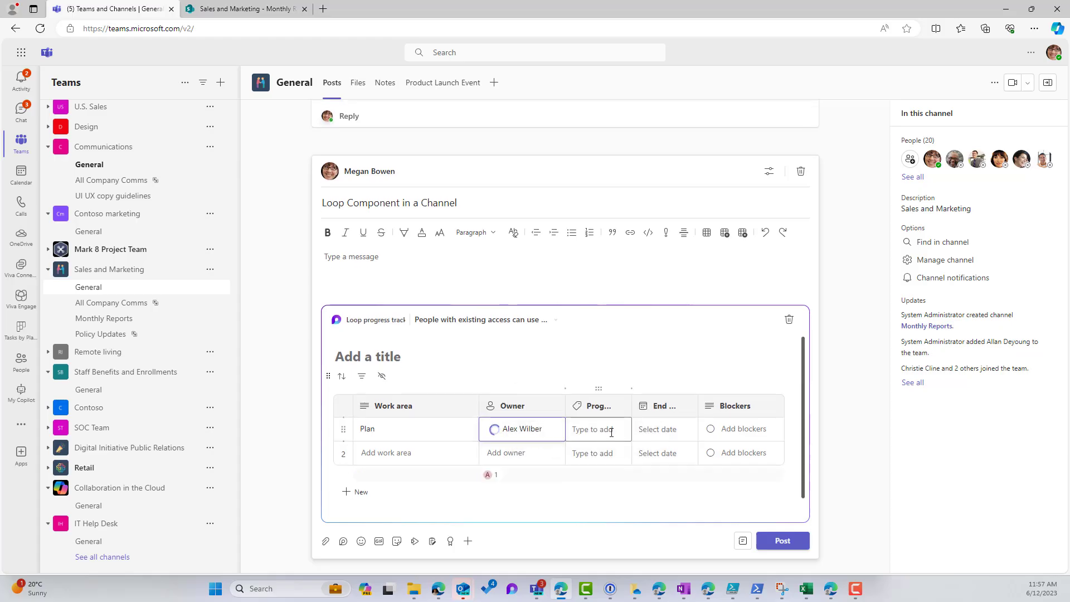
{"action": "left_click", "coordinate": [612, 433]}
{"action": "left_click", "coordinate": [657, 445]}
{"action": "left_click", "coordinate": [669, 432]}
{"action": "left_click", "coordinate": [606, 441]}
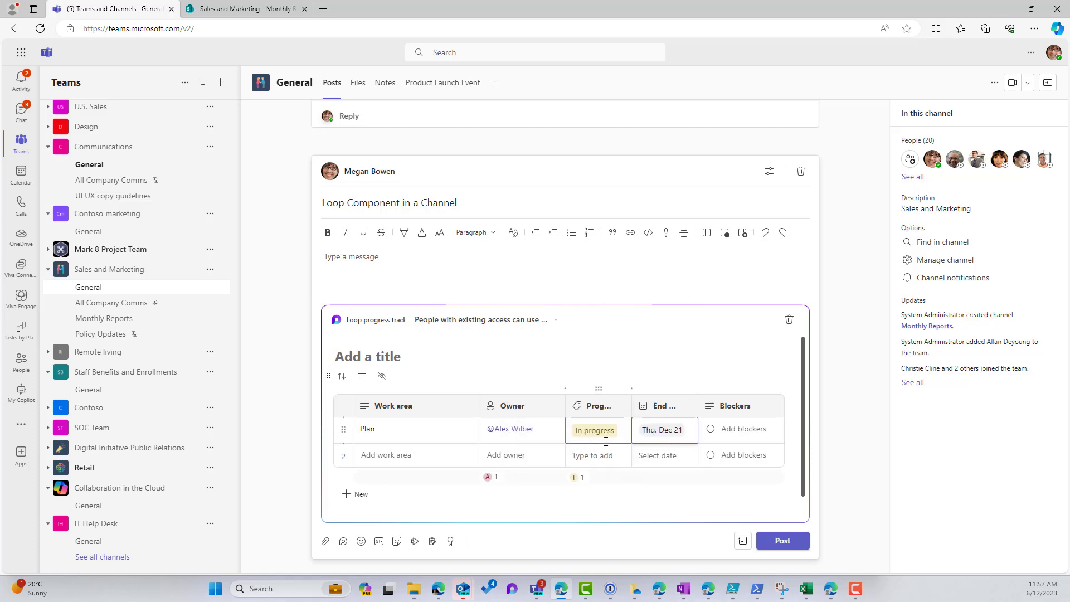
{"action": "left_click", "coordinate": [783, 541]}
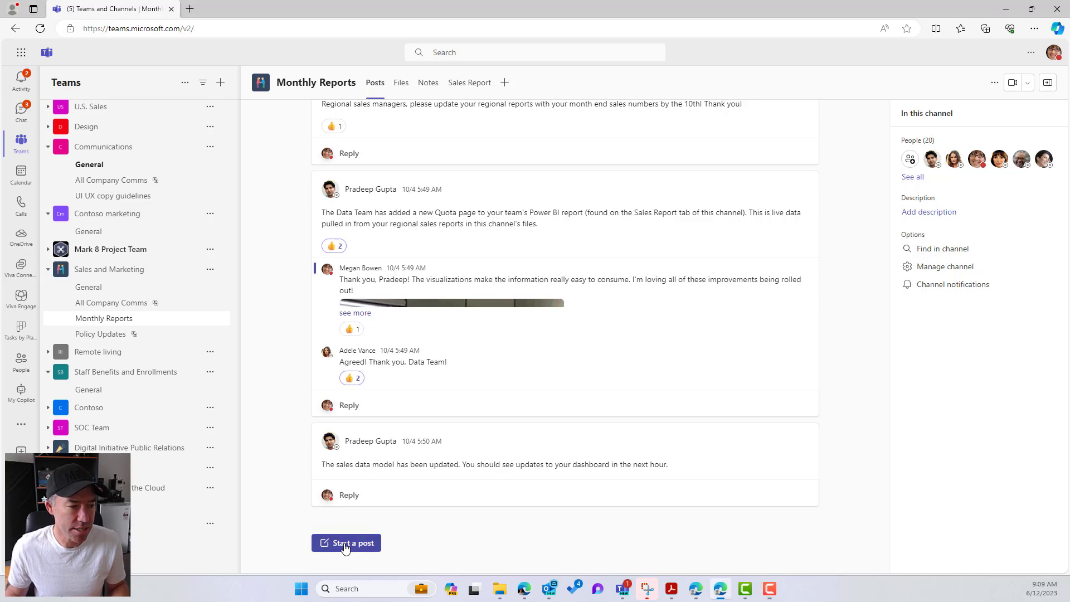
Start a Monthly Reports post titled 'Loop Component', fixing the typo, and show the Loop components list
{"action": "left_click", "coordinate": [304, 549]}
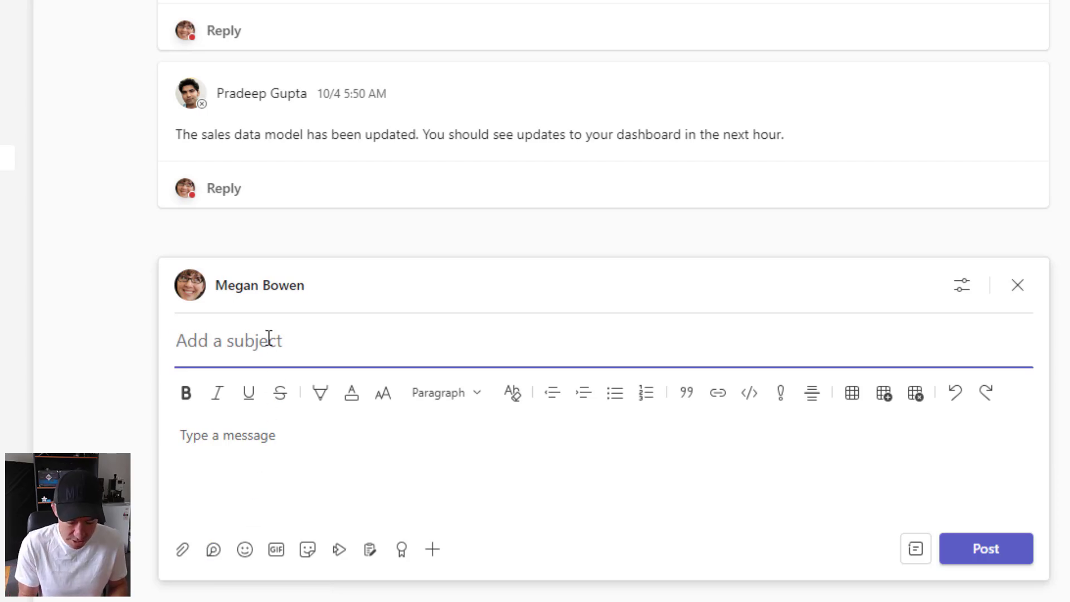
{"action": "type", "text": "Llop Component"}
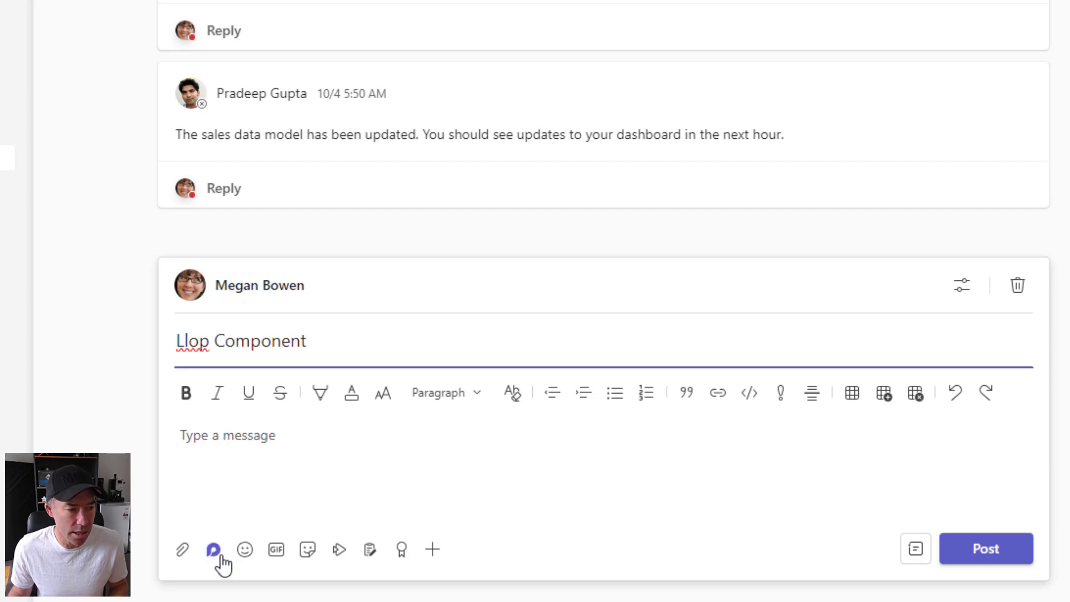
{"action": "left_click", "coordinate": [200, 338]}
{"action": "key", "text": "Delete"}
{"action": "type", "text": "o"}
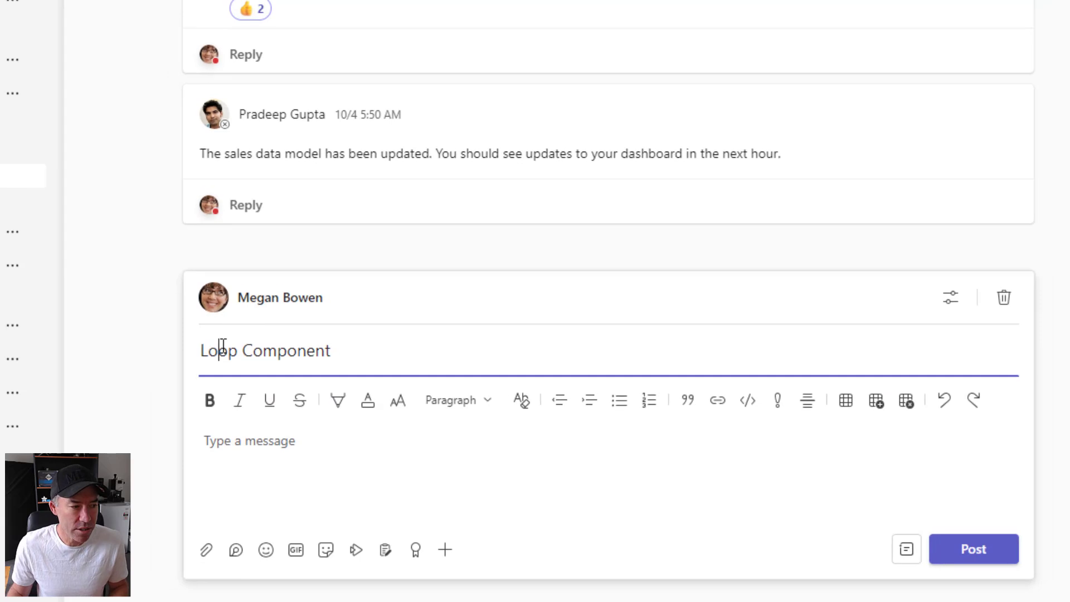
{"action": "left_click", "coordinate": [251, 553]}
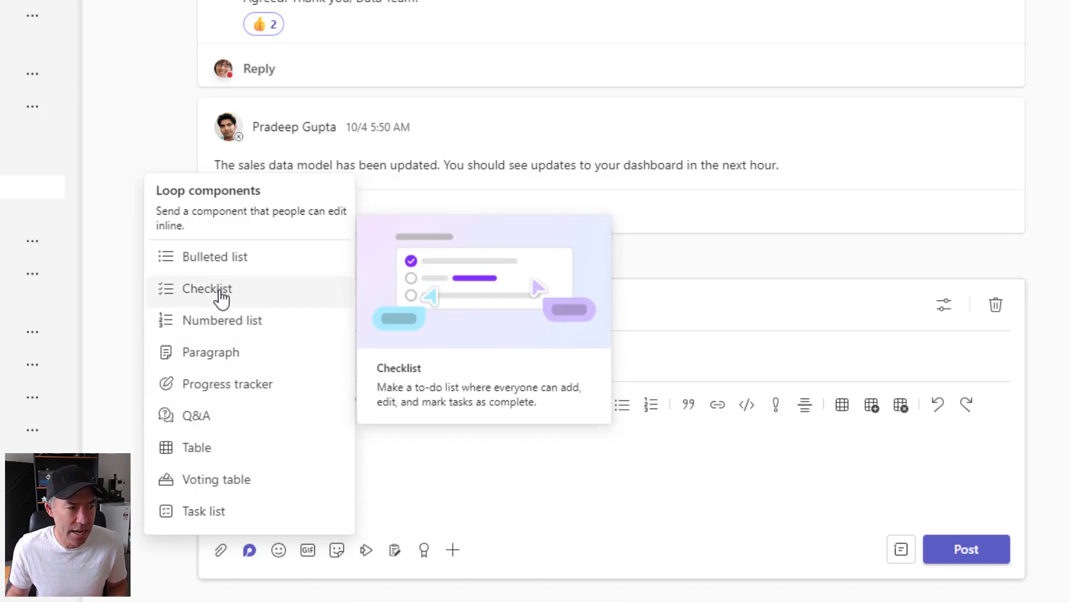
Insert a Loop checklist titled 'Our Check List'
{"action": "left_click", "coordinate": [221, 298]}
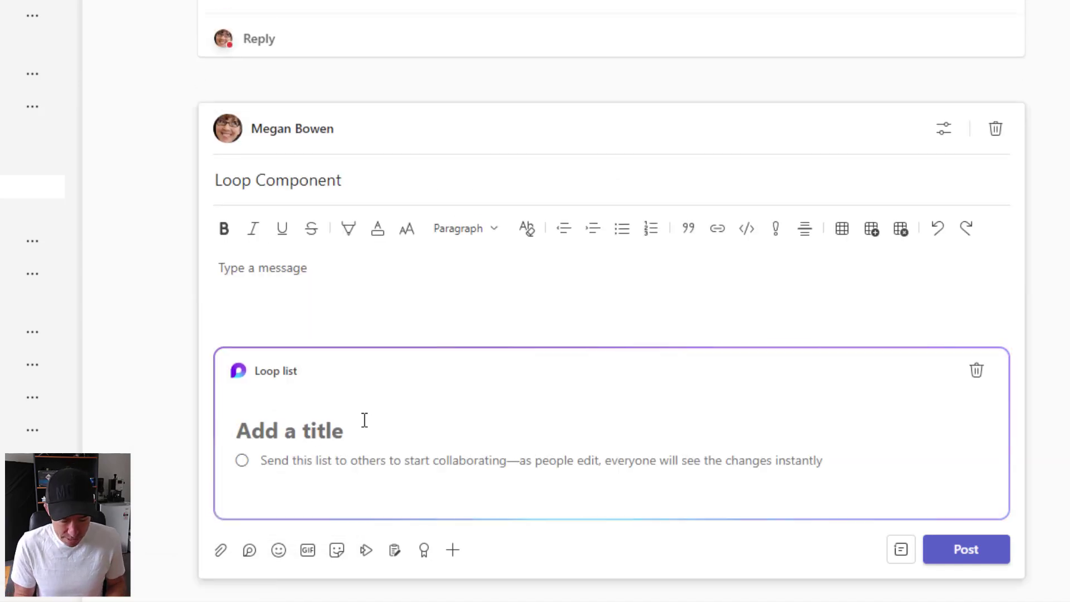
{"action": "type", "text": "Out"}
{"action": "key", "text": "BackSpace"}
{"action": "key", "text": "BackSpace"}
{"action": "type", "text": "r "}
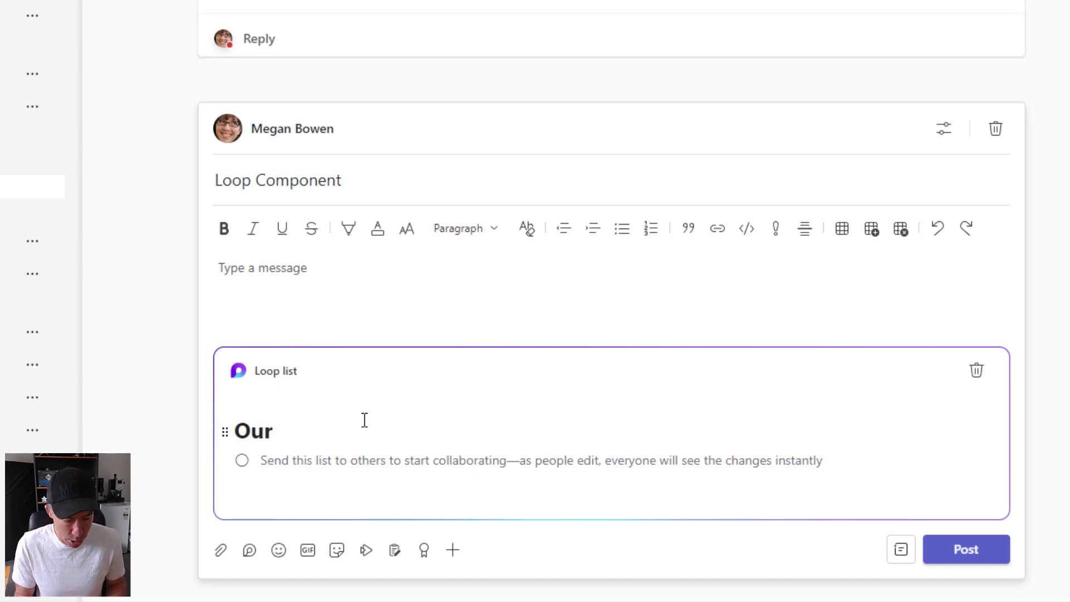
{"action": "type", "text": "CheckList"}
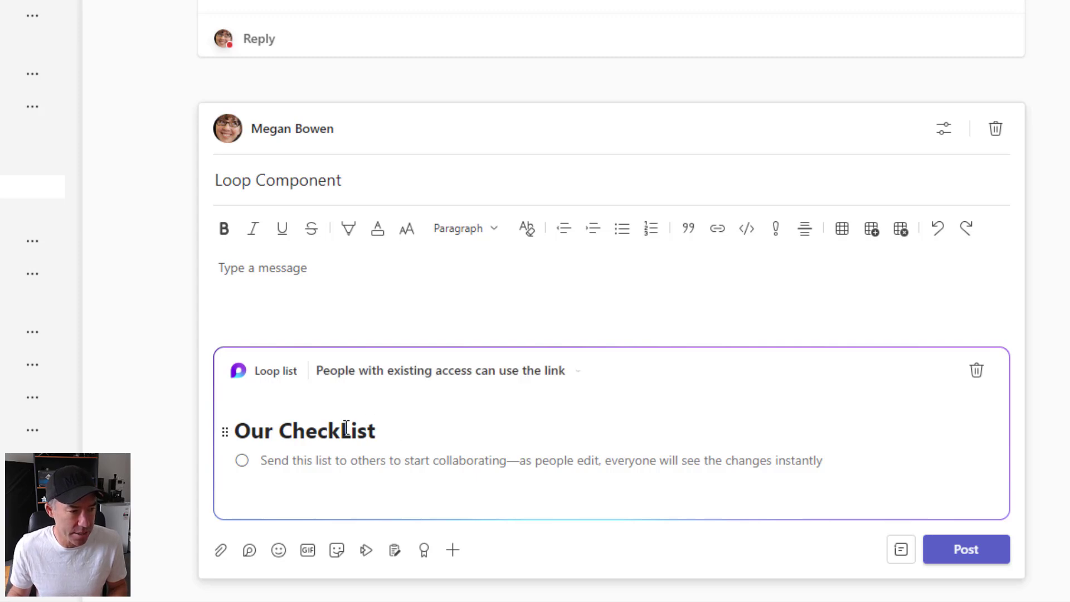
{"action": "left_click", "coordinate": [340, 431]}
Add the items Item 1, Item 2 and Item 3, then post the checklist
{"action": "left_click", "coordinate": [343, 466]}
{"action": "type", "text": "Item 1"}
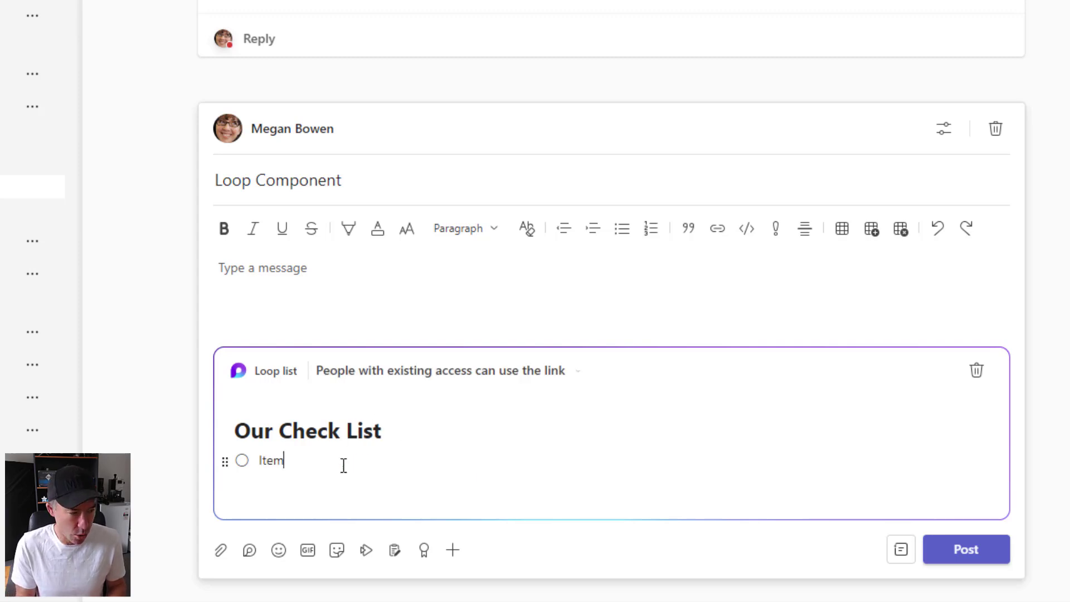
{"action": "key", "text": "Return"}
{"action": "type", "text": "Item 1"}
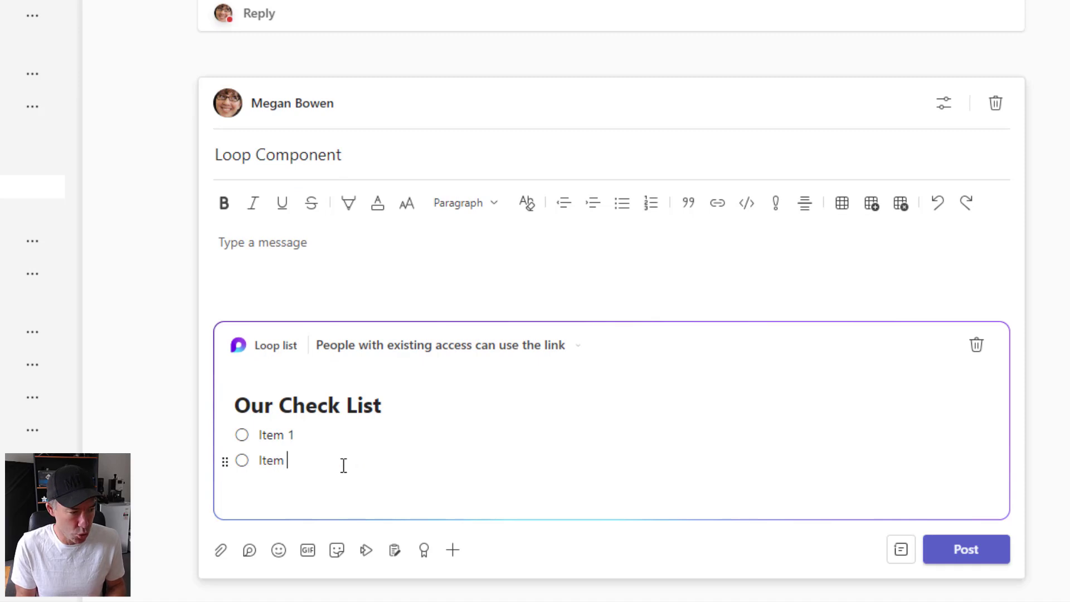
{"action": "key", "text": "Return"}
{"action": "type", "text": "Iten"}
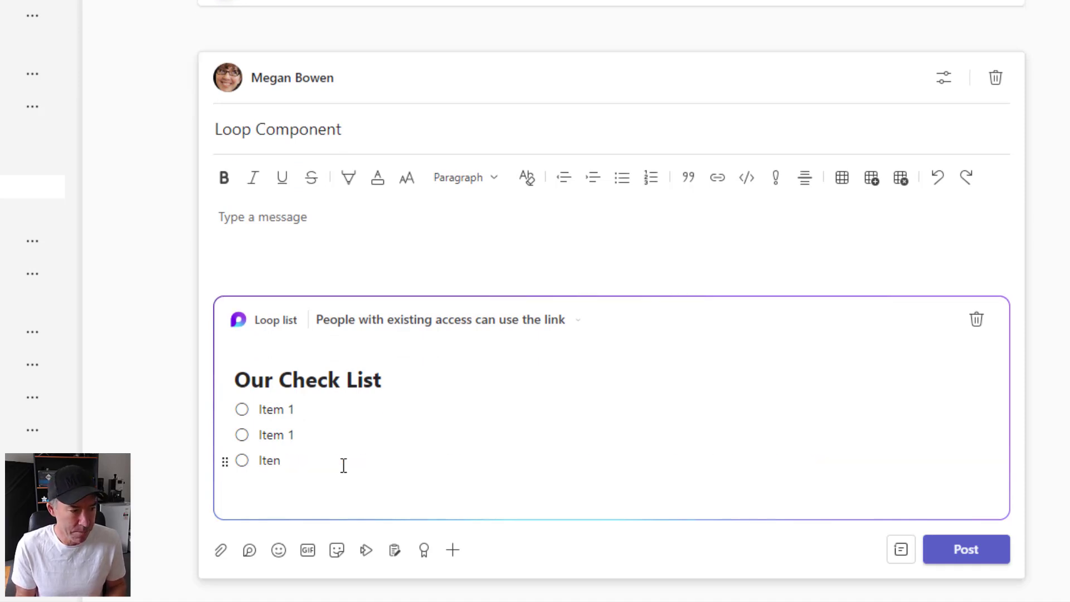
{"action": "key", "text": "BackSpace"}
{"action": "type", "text": "m"}
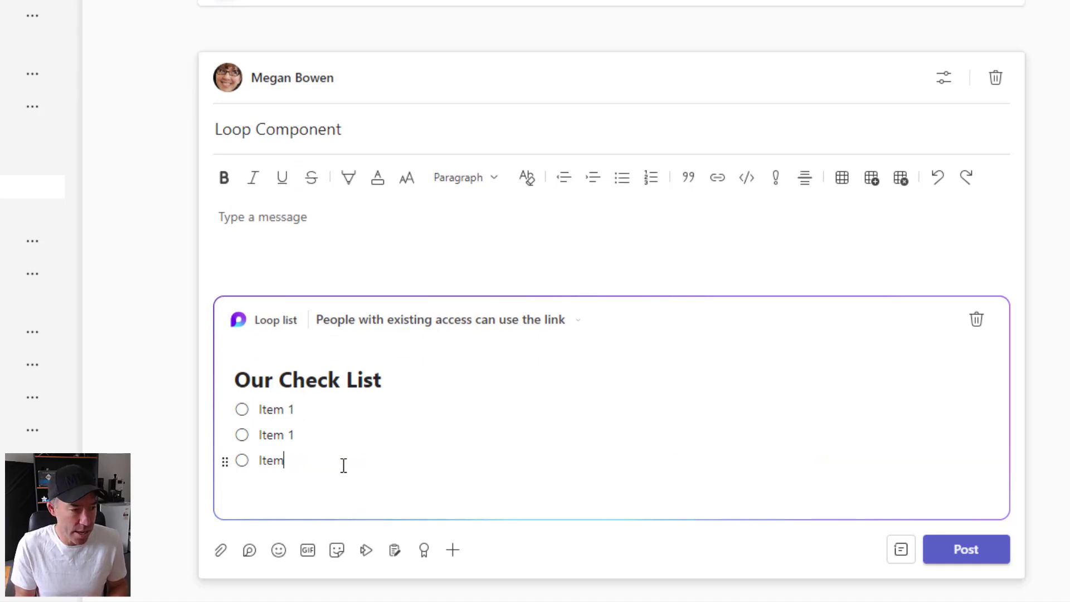
{"action": "type", "text": " 3"}
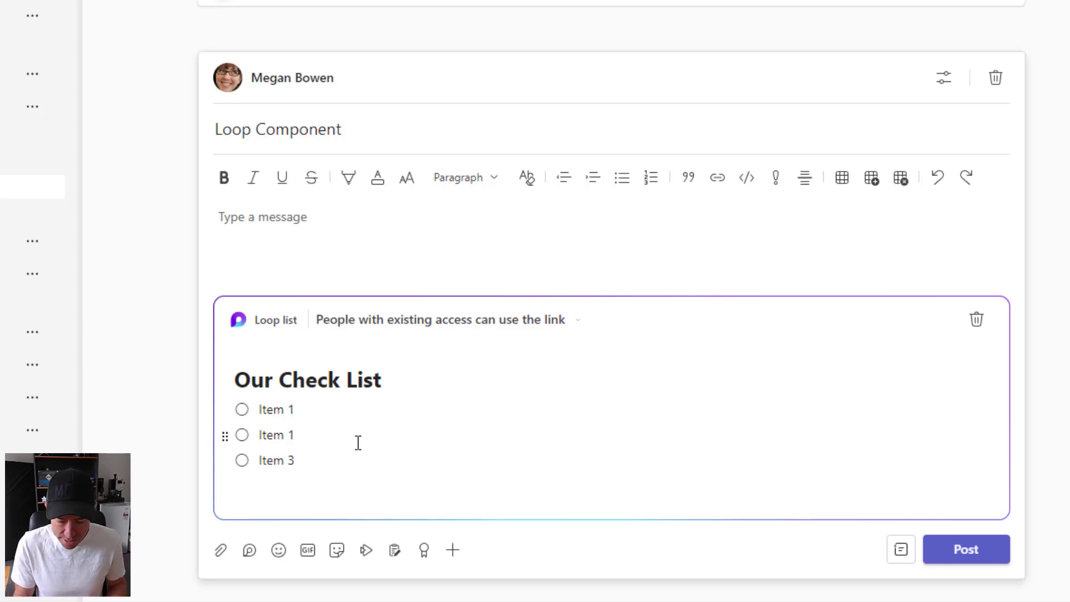
{"action": "type", "text": "2"}
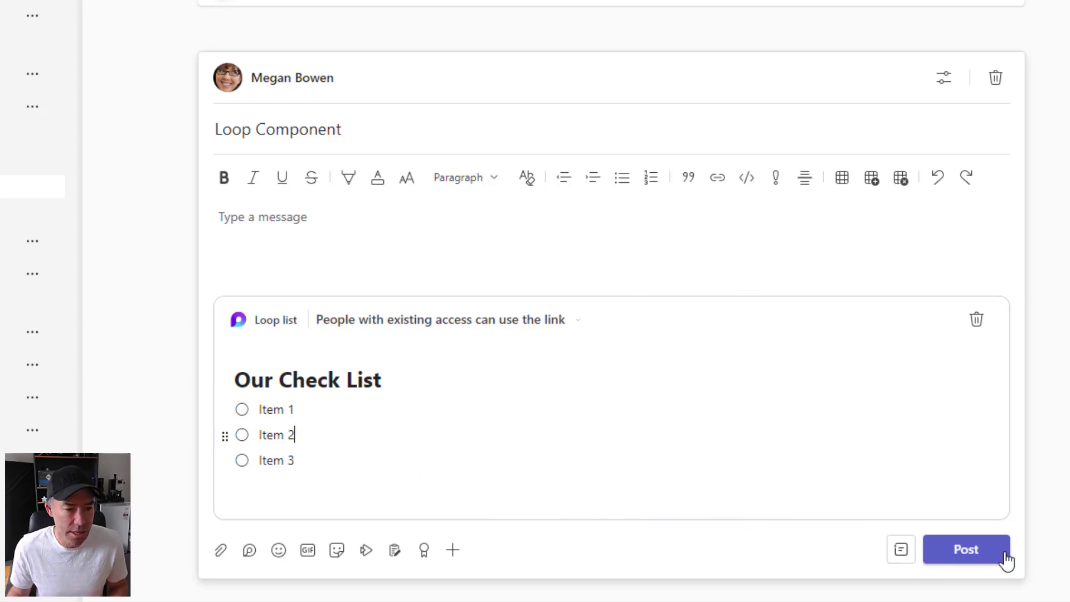
{"action": "left_click", "coordinate": [966, 550]}
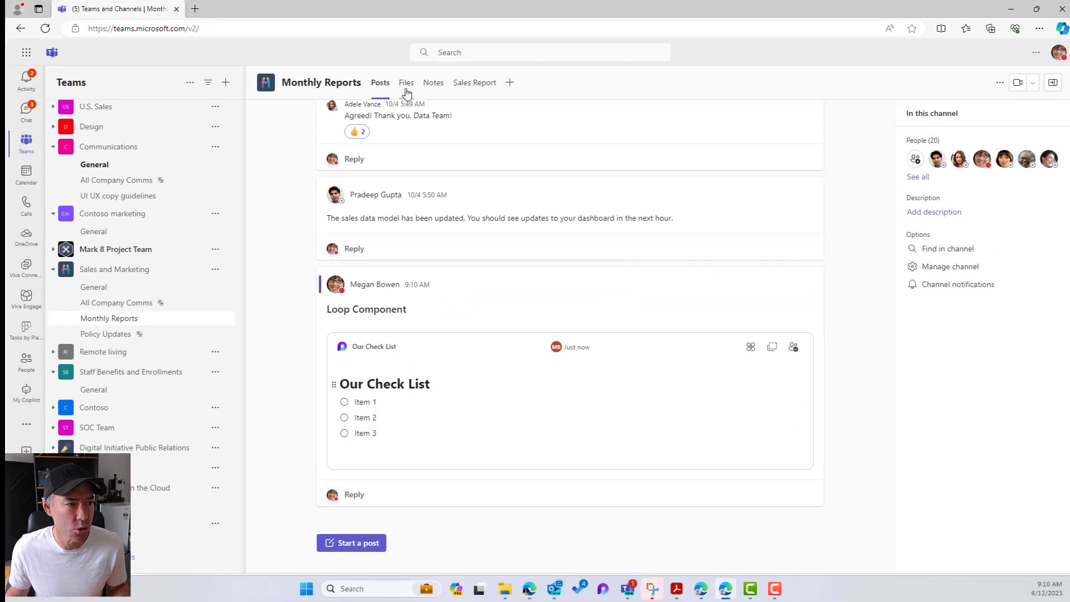
Open the Monthly Reports files and select Our Check List.loop
{"action": "left_click", "coordinate": [406, 85]}
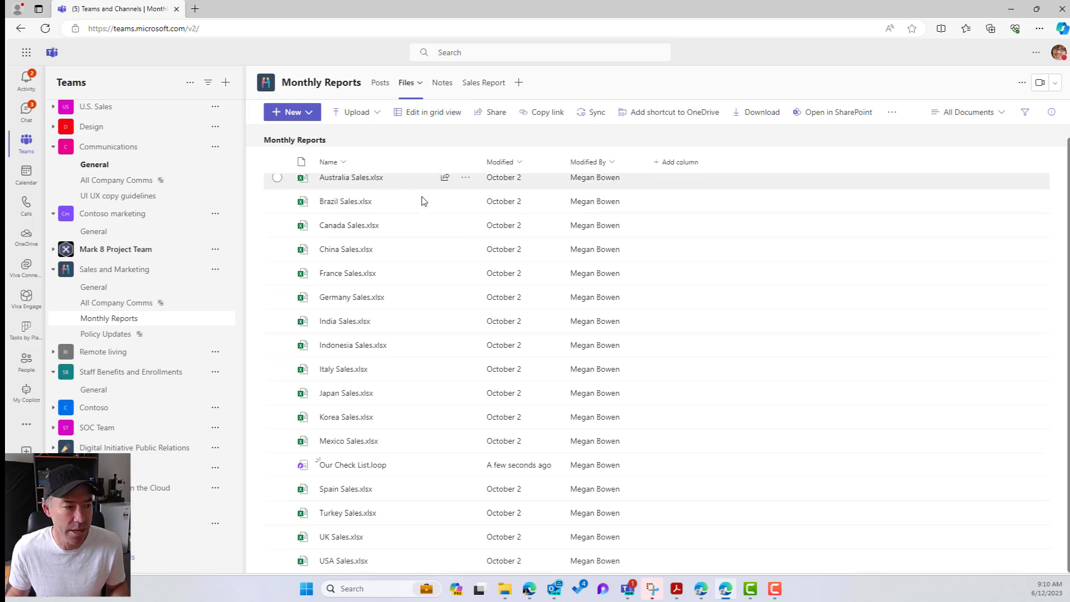
{"action": "scroll", "coordinate": [422, 201], "scroll_direction": "down", "scroll_amount": 1}
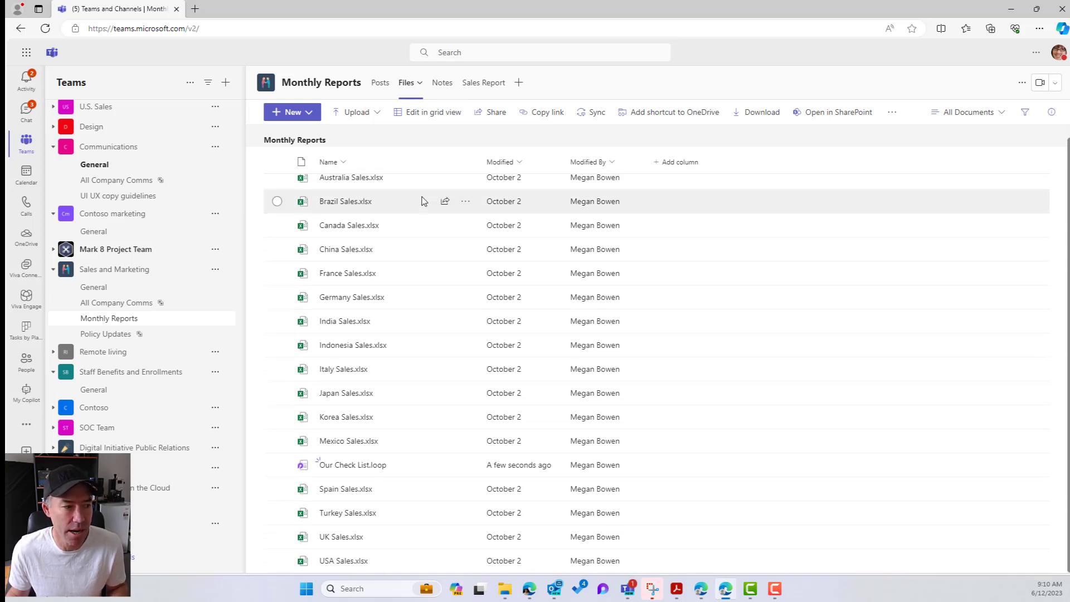
{"action": "left_click", "coordinate": [278, 466]}
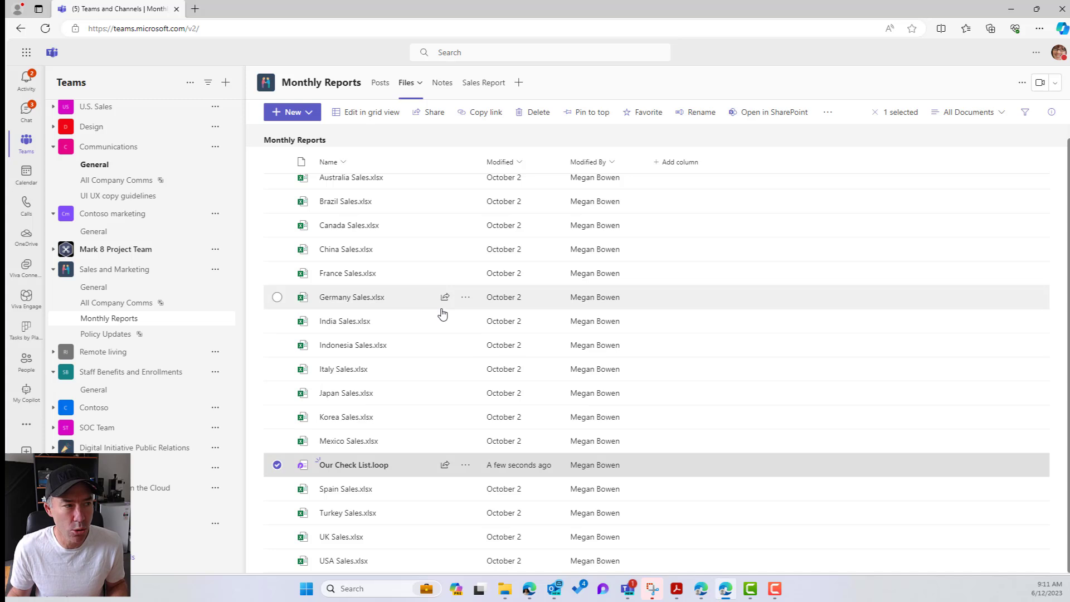
Open the file library in SharePoint, choose Maybe later on the site-design prompt, and return to Teams
{"action": "left_click", "coordinate": [765, 122]}
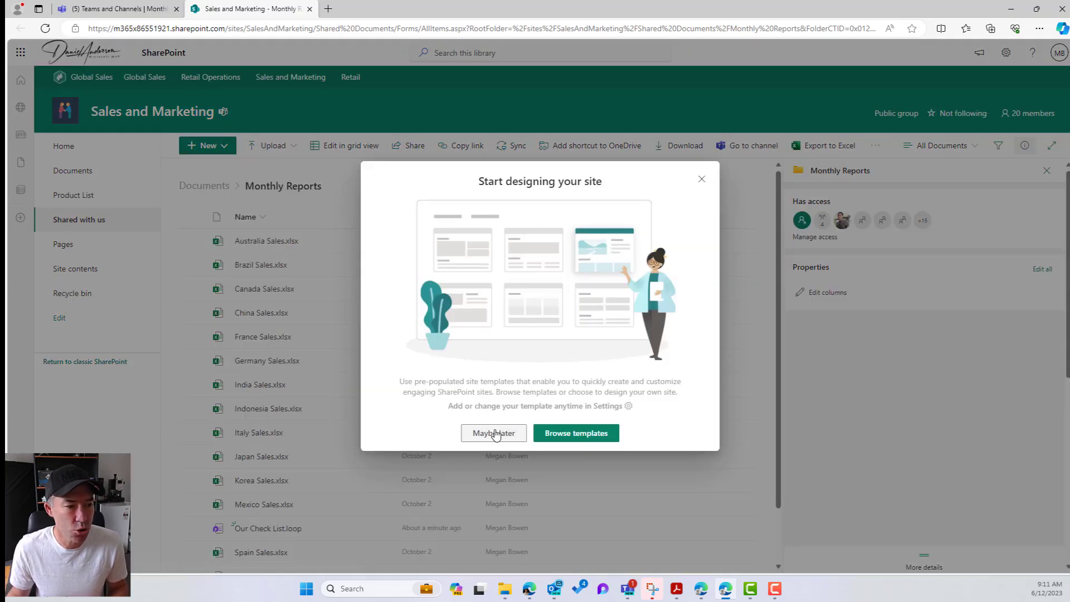
{"action": "left_click", "coordinate": [492, 433]}
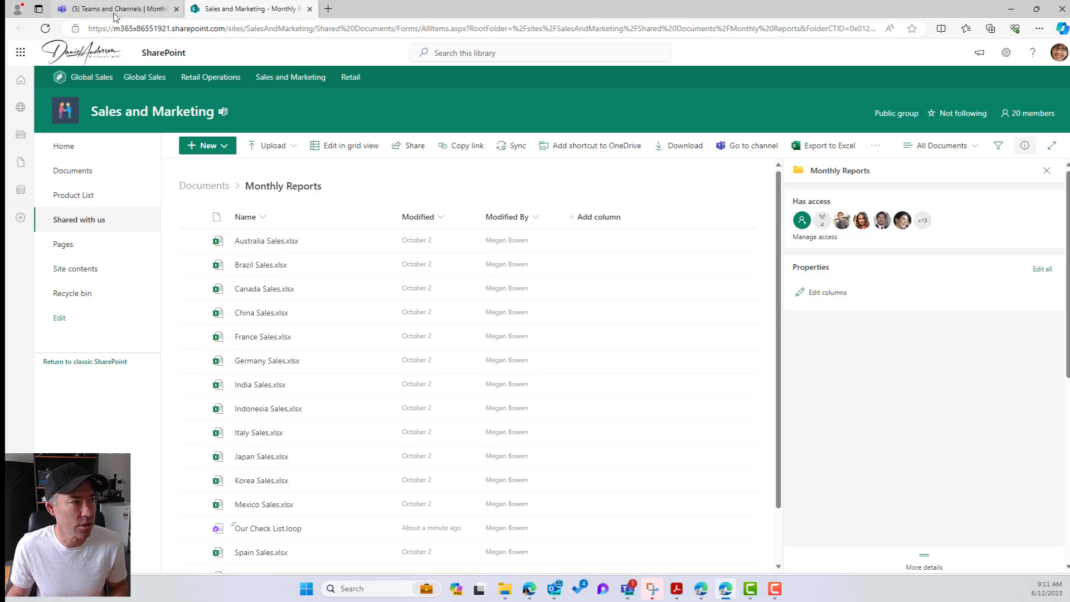
{"action": "left_click", "coordinate": [148, 9]}
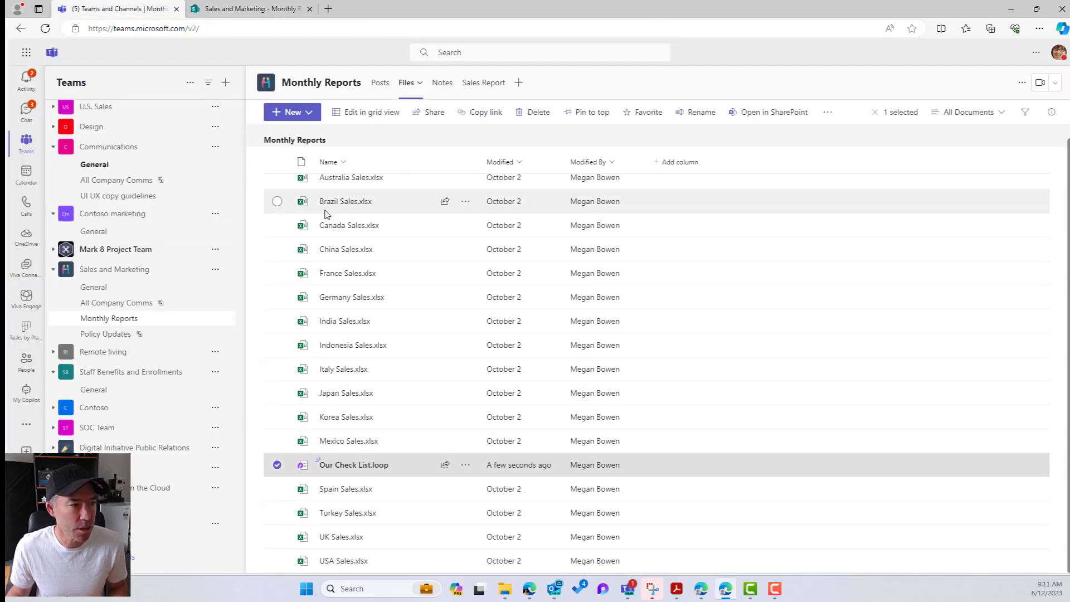
Pin Our Check List.loop to the top of the channel's files
{"action": "left_click", "coordinate": [466, 466]}
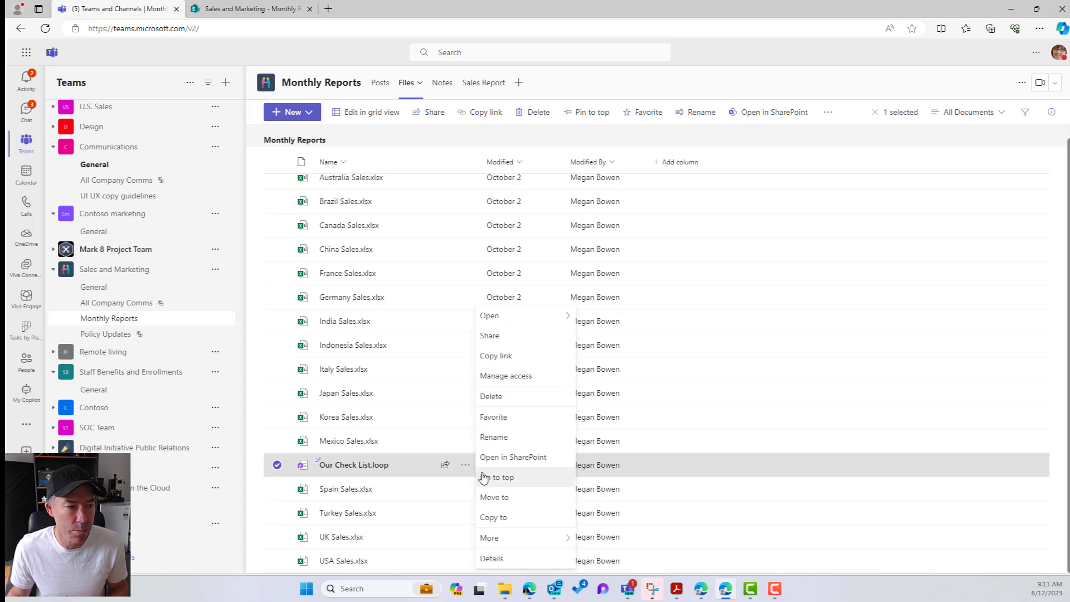
{"action": "left_click", "coordinate": [484, 477]}
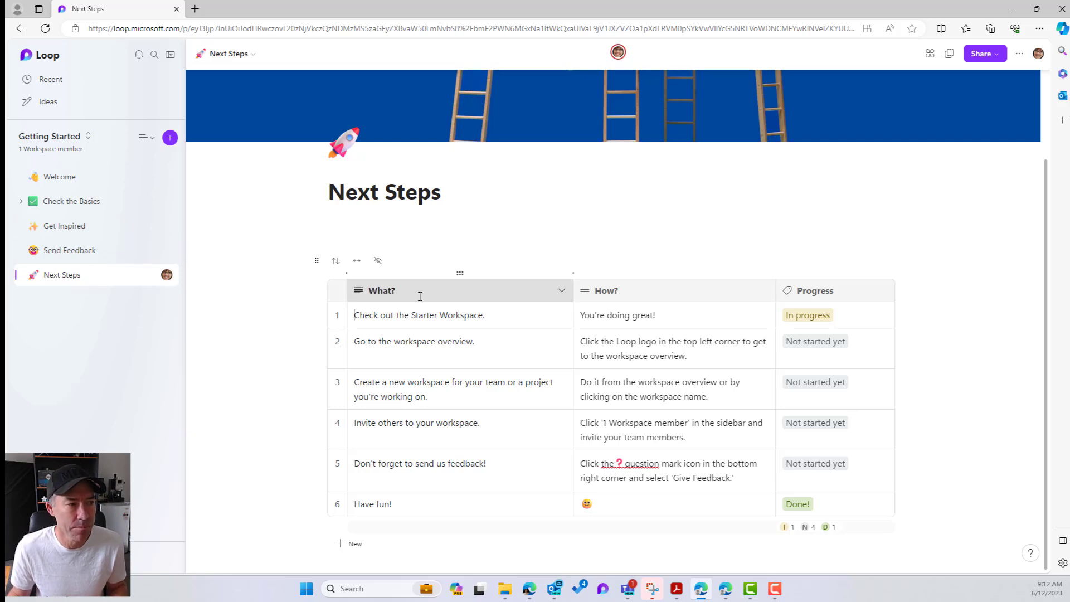
Choose Export to Excel for the Next Steps table
{"action": "left_click", "coordinate": [434, 316]}
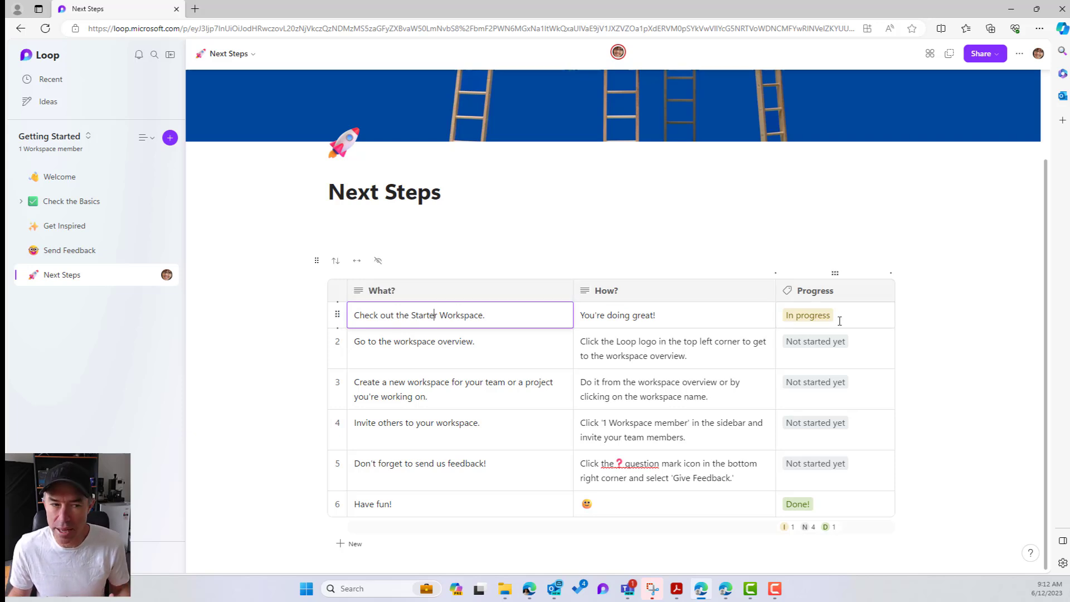
{"action": "left_click", "coordinate": [316, 262]}
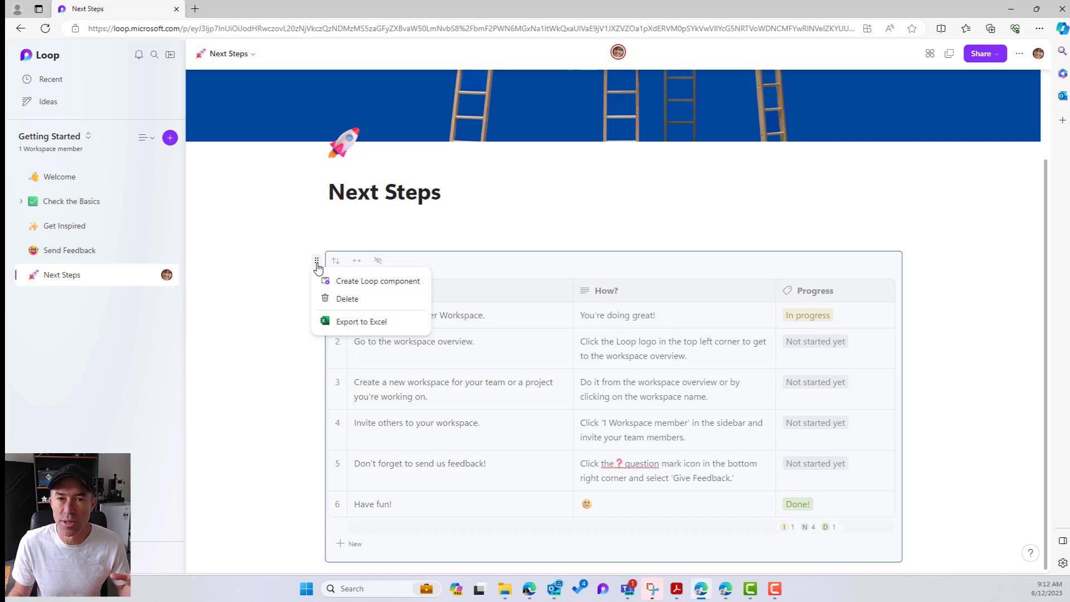
{"action": "left_click", "coordinate": [347, 323]}
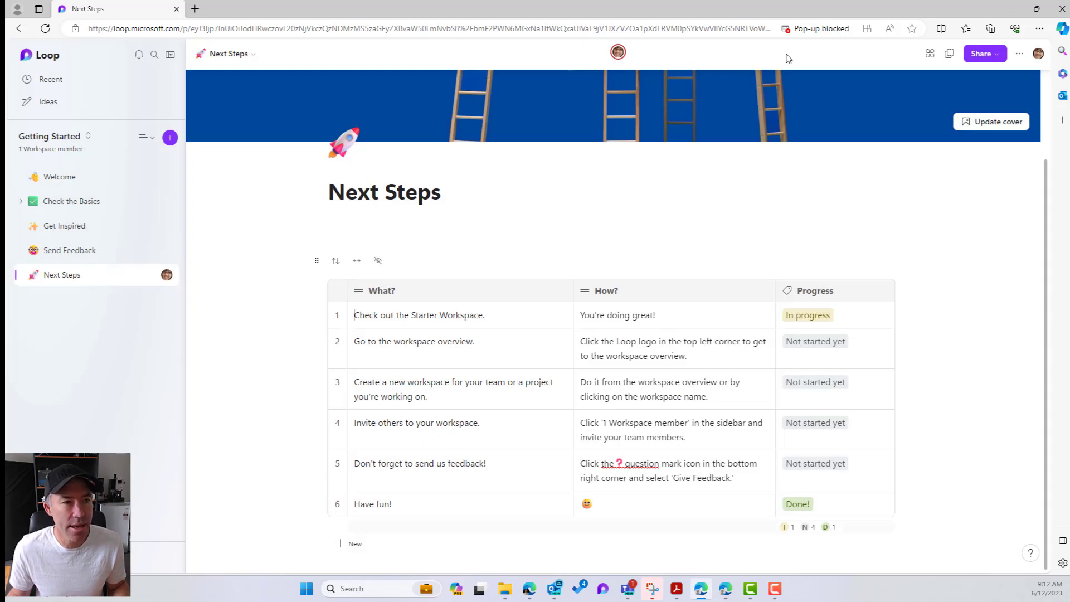
Always allow pop-ups from loop.microsoft.com and export the table to Excel again
{"action": "left_click", "coordinate": [815, 31]}
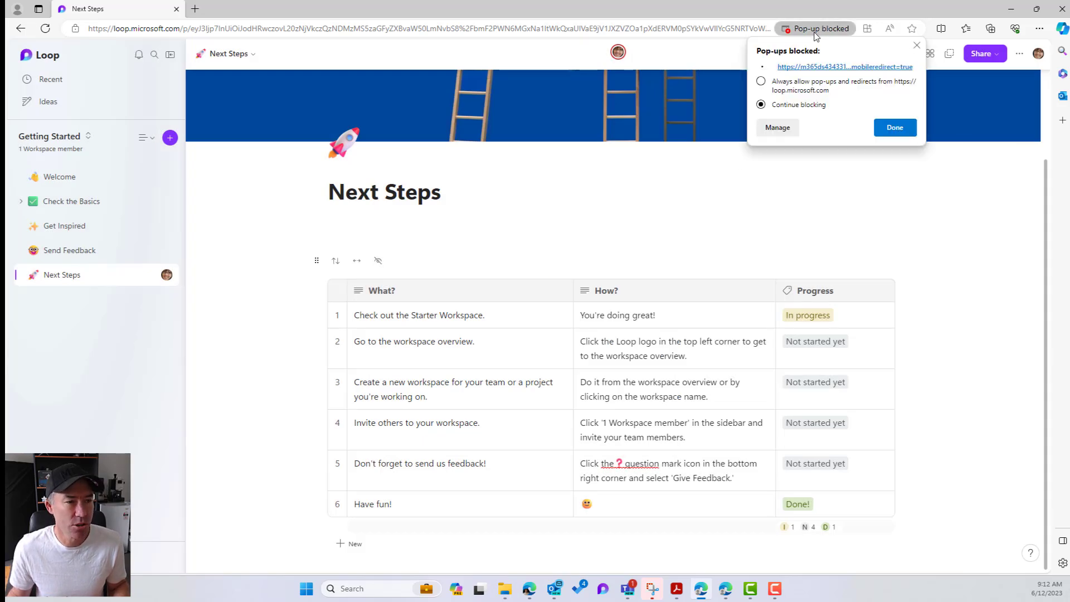
{"action": "left_click", "coordinate": [761, 81]}
{"action": "left_click", "coordinate": [896, 133]}
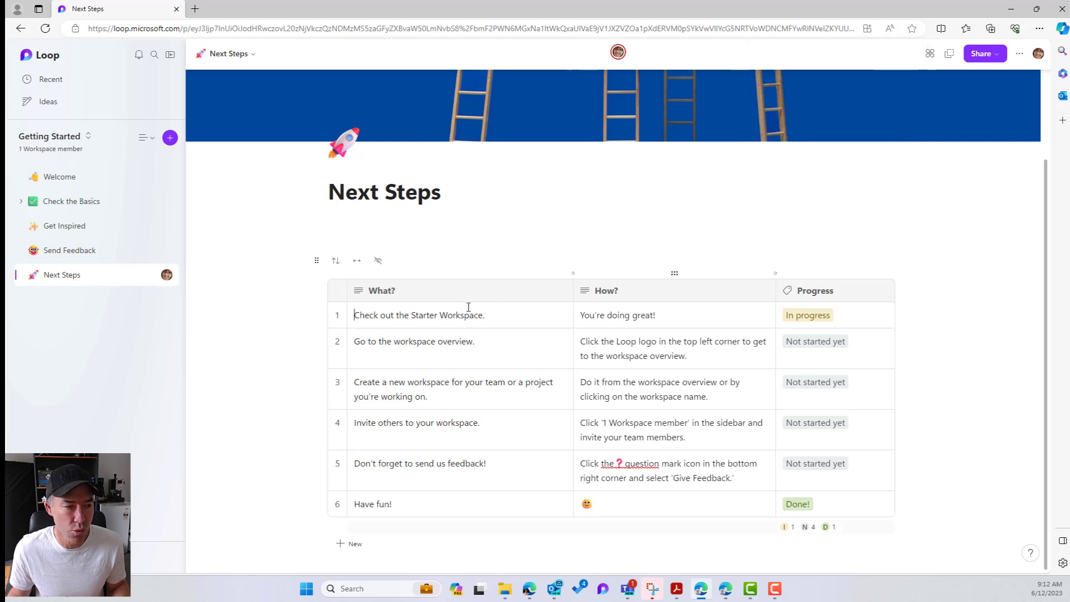
{"action": "left_click", "coordinate": [318, 262]}
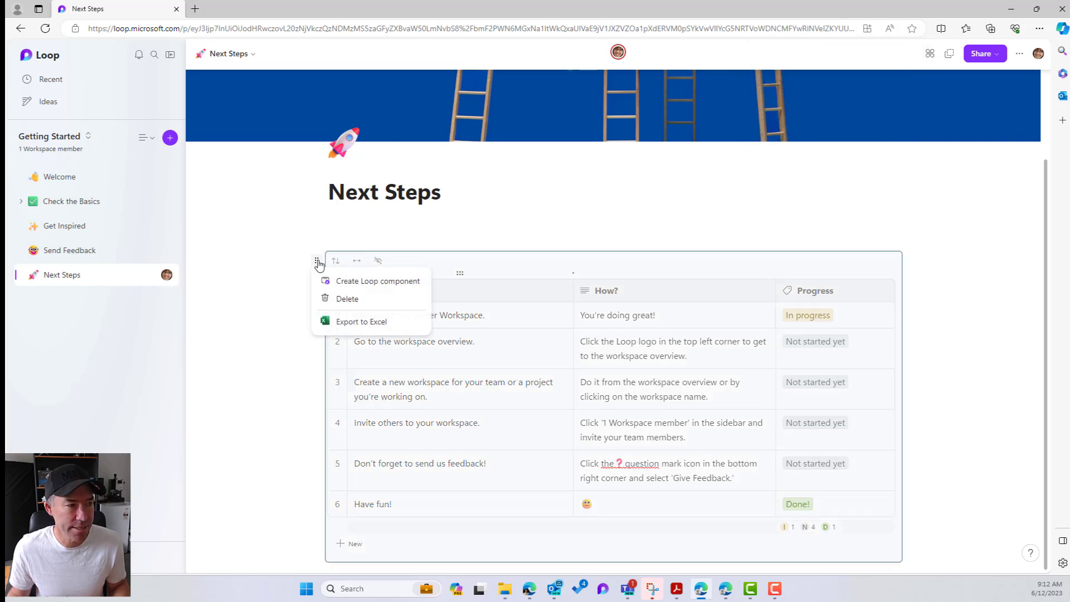
{"action": "left_click", "coordinate": [349, 325]}
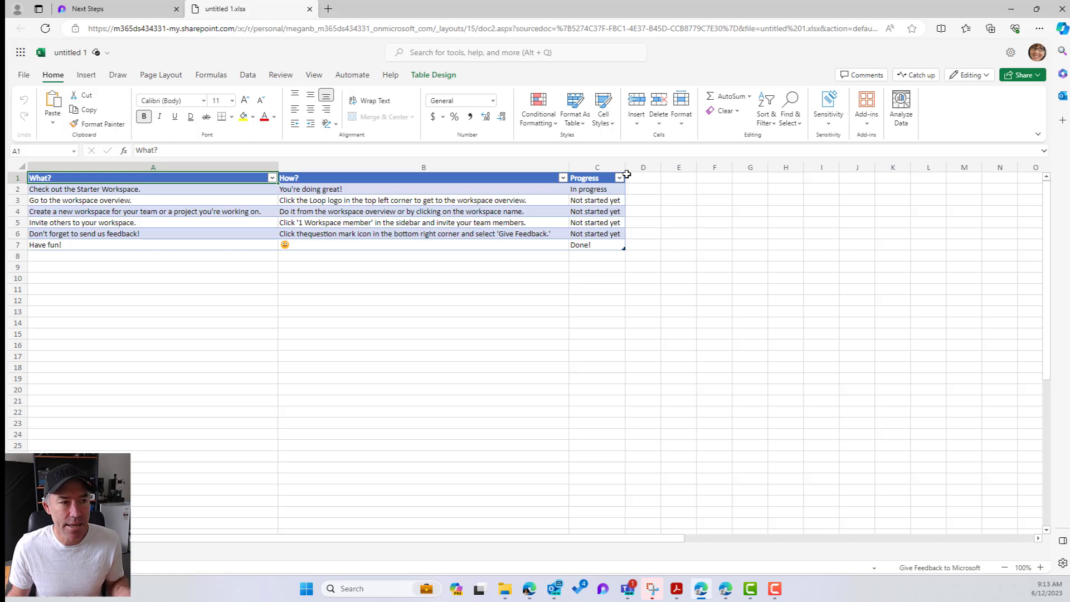
Widen the How? and Progress columns and rename the workbook 'Export form Loop'
{"action": "left_click_drag", "start_coordinate": [623, 166], "coordinate": [705, 168]}
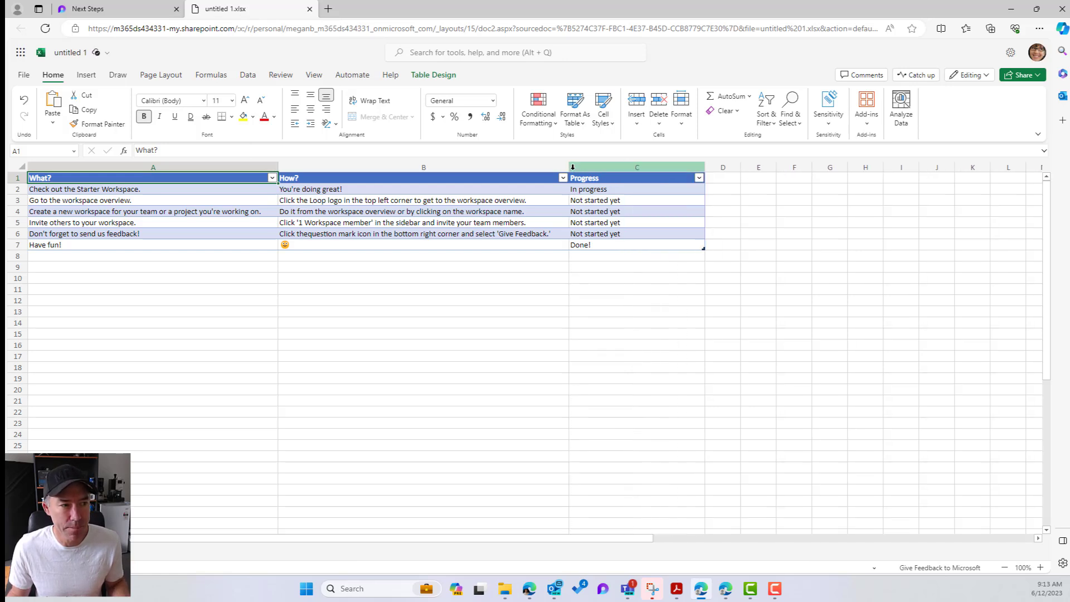
{"action": "left_click_drag", "start_coordinate": [570, 168], "coordinate": [616, 168]}
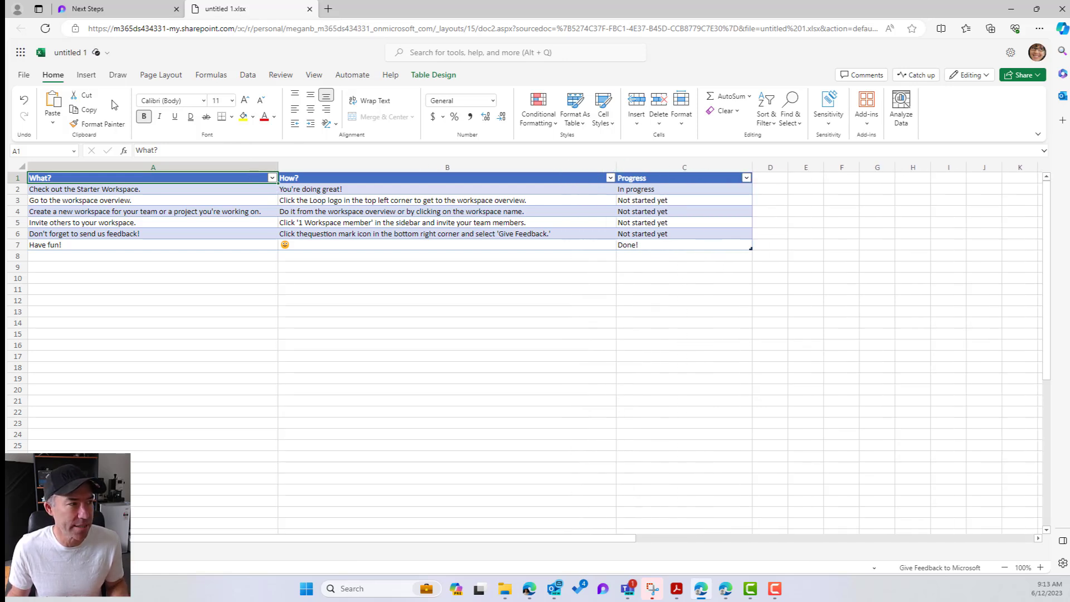
{"action": "left_click", "coordinate": [81, 58]}
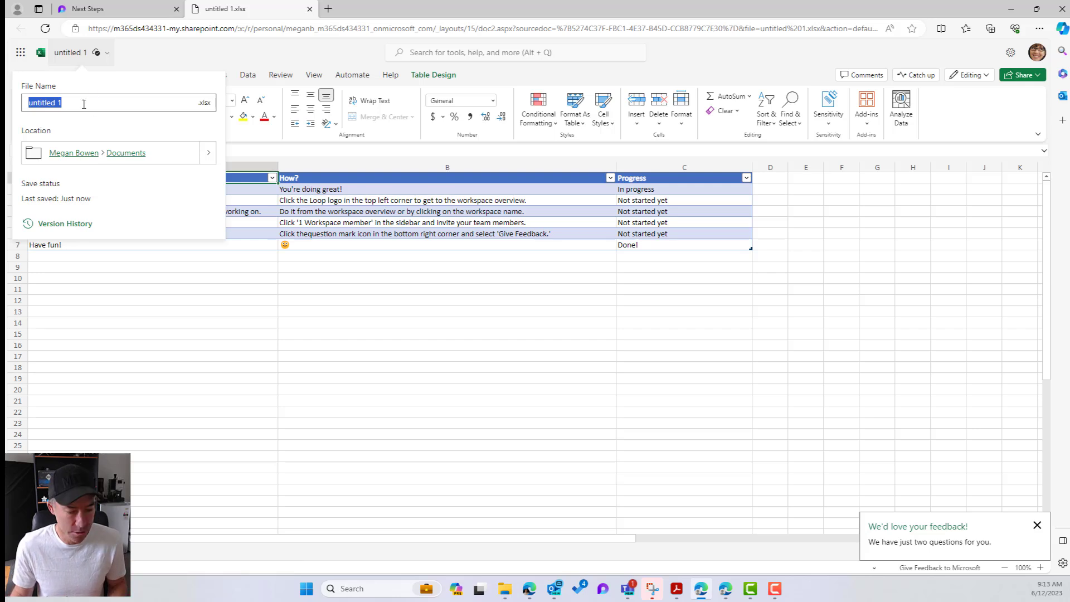
{"action": "type", "text": "Export form "}
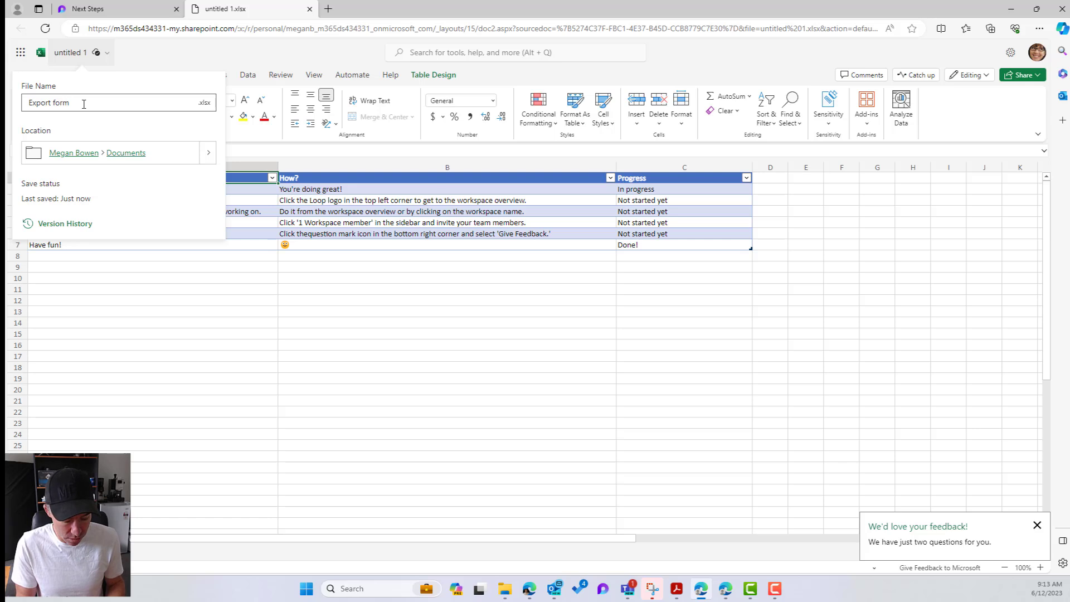
{"action": "type", "text": "Loop"}
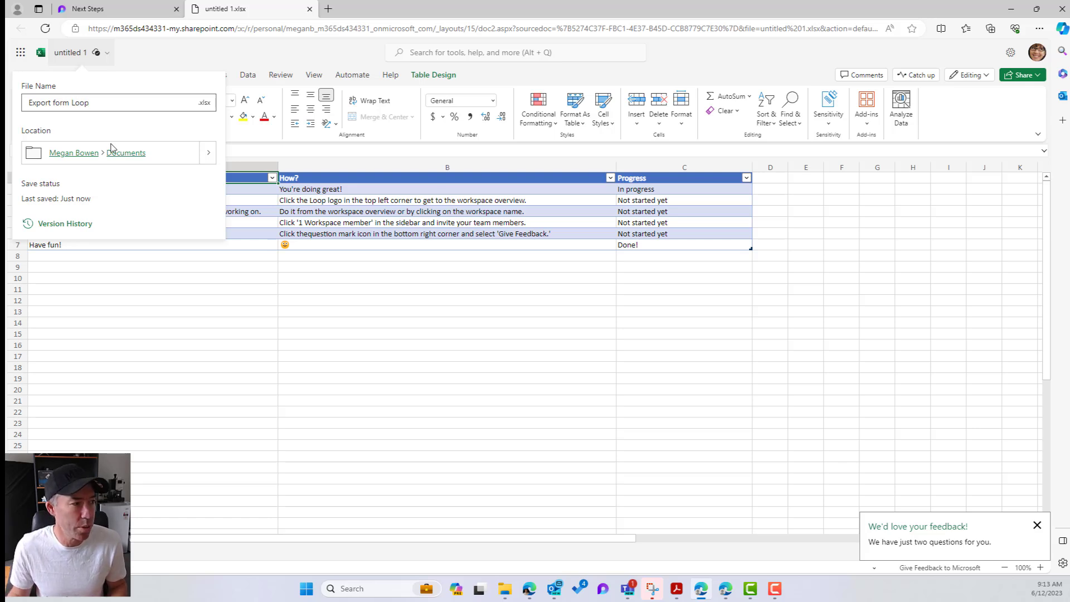
{"action": "key", "text": "Return"}
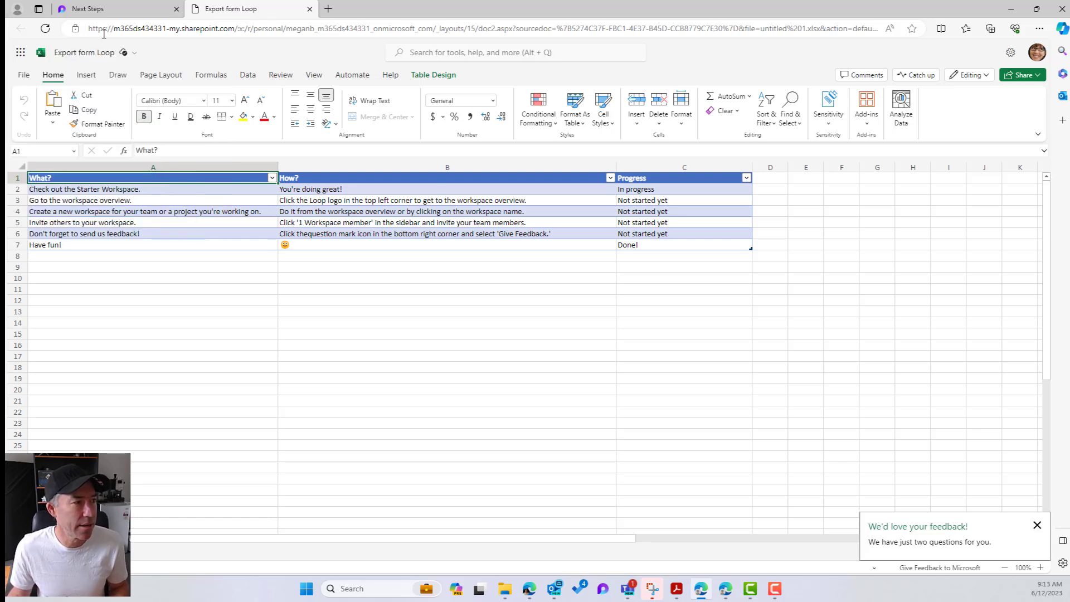
Correct the workbook name to 'Export from Loop' and go to its Documents folder
{"action": "left_click", "coordinate": [101, 62]}
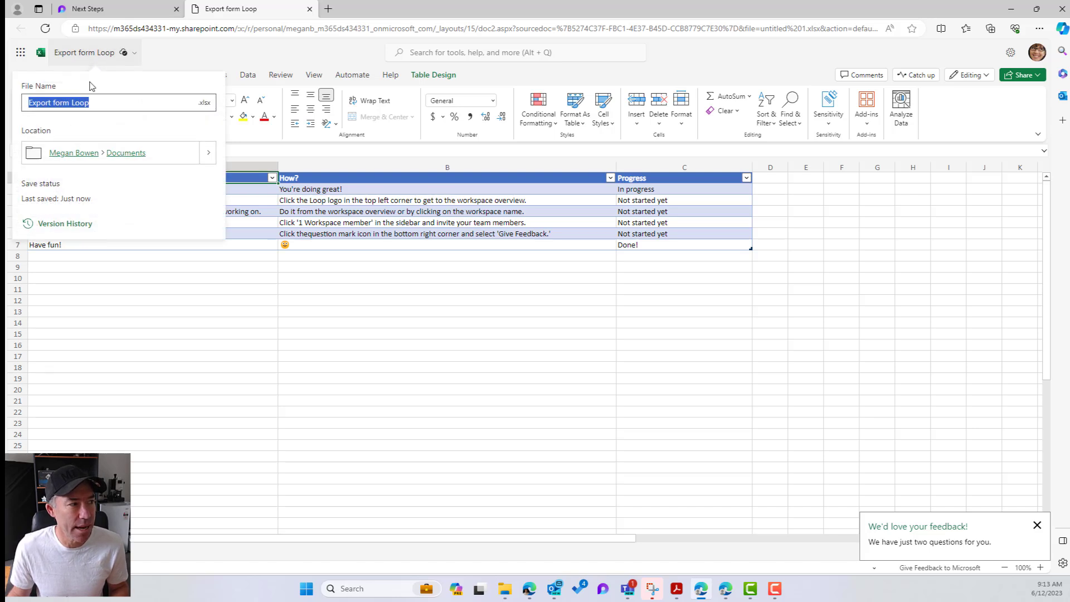
{"action": "double_click", "coordinate": [60, 104]}
{"action": "type", "text": "from"}
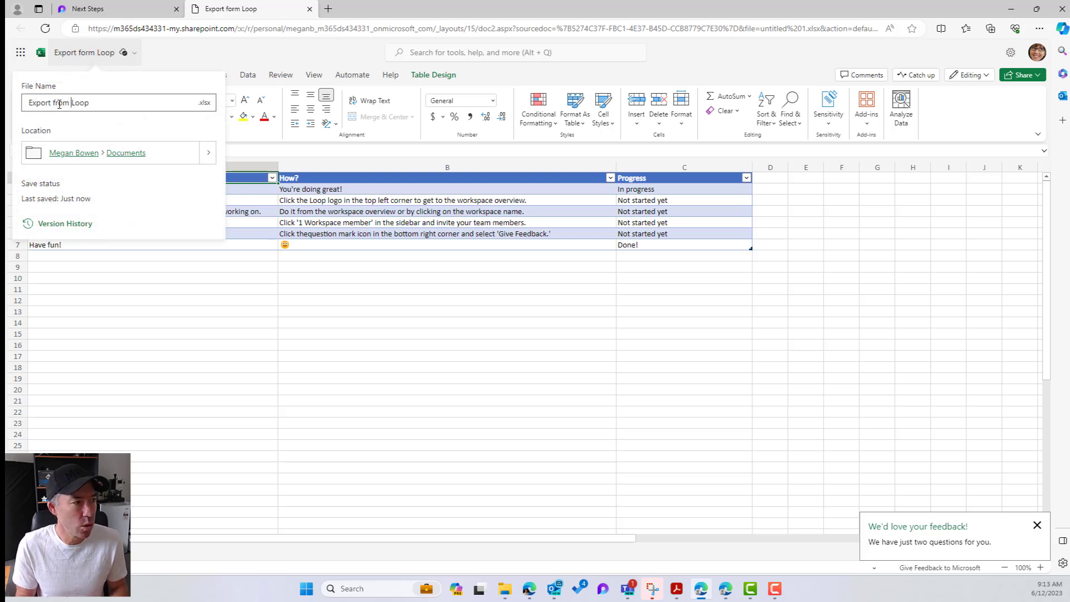
{"action": "key", "text": "Return"}
{"action": "left_click", "coordinate": [89, 52]}
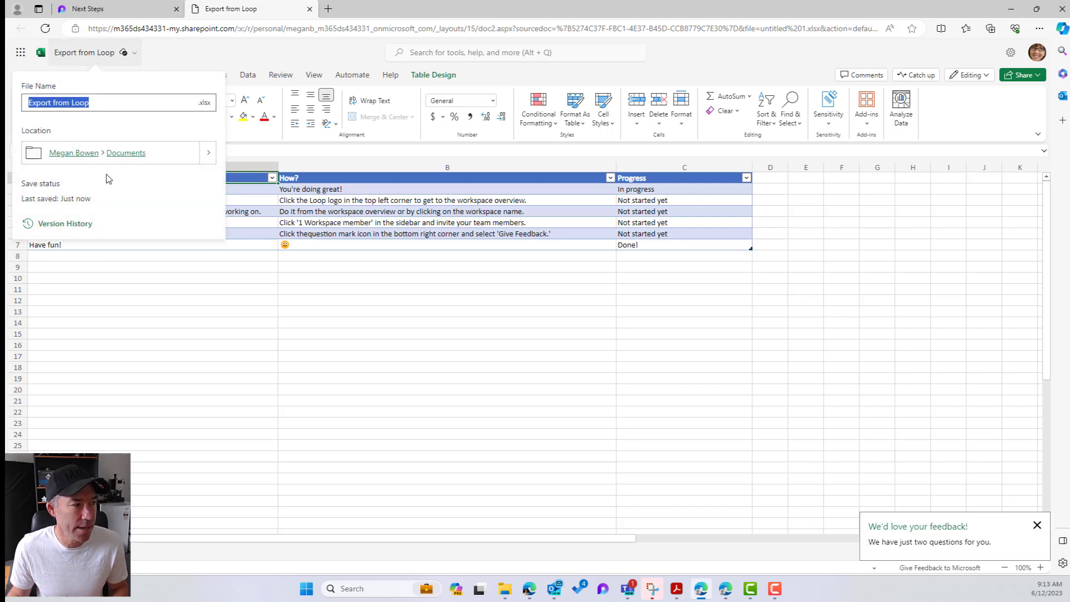
{"action": "left_click", "coordinate": [126, 154]}
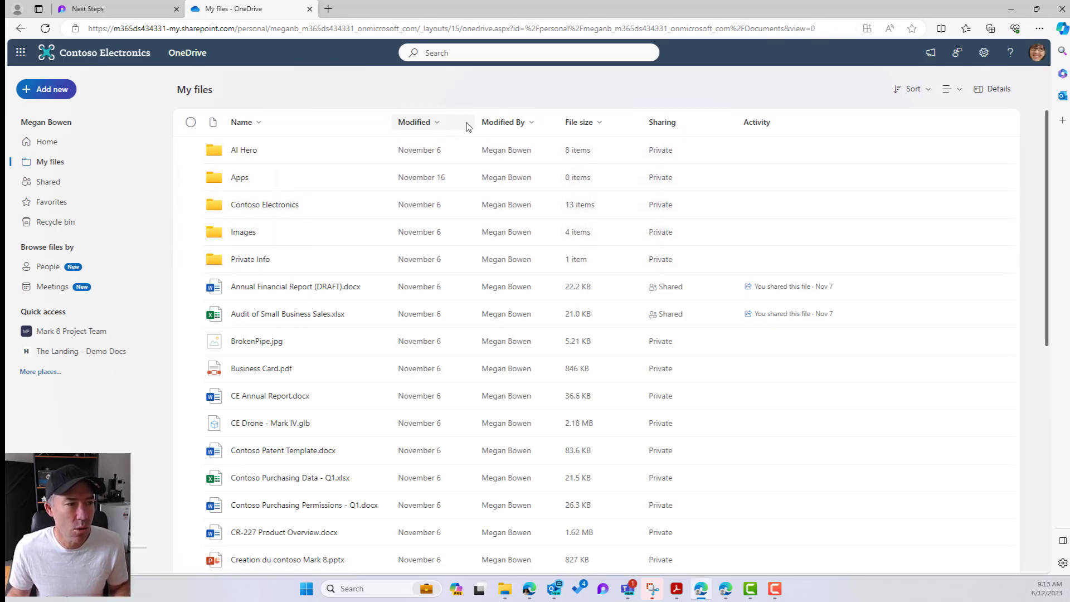
Locate Export from Loop.xlsx in OneDrive's My files and tick its checkbox
{"action": "scroll", "coordinate": [461, 206], "scroll_direction": "down", "scroll_amount": 5}
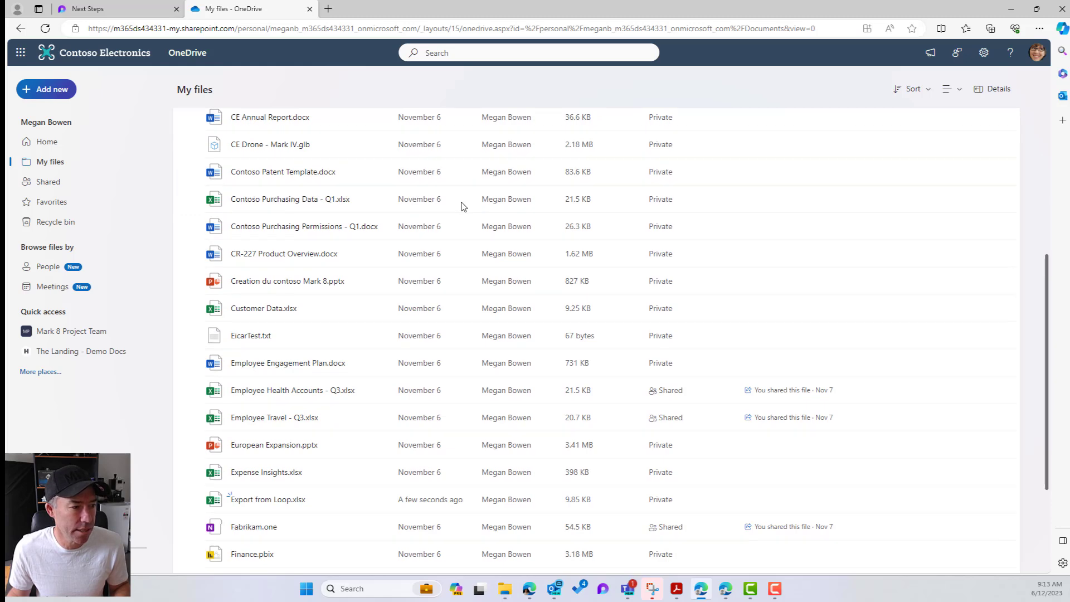
{"action": "scroll", "coordinate": [463, 207], "scroll_direction": "up", "scroll_amount": 5}
{"action": "scroll", "coordinate": [462, 206], "scroll_direction": "down", "scroll_amount": 7}
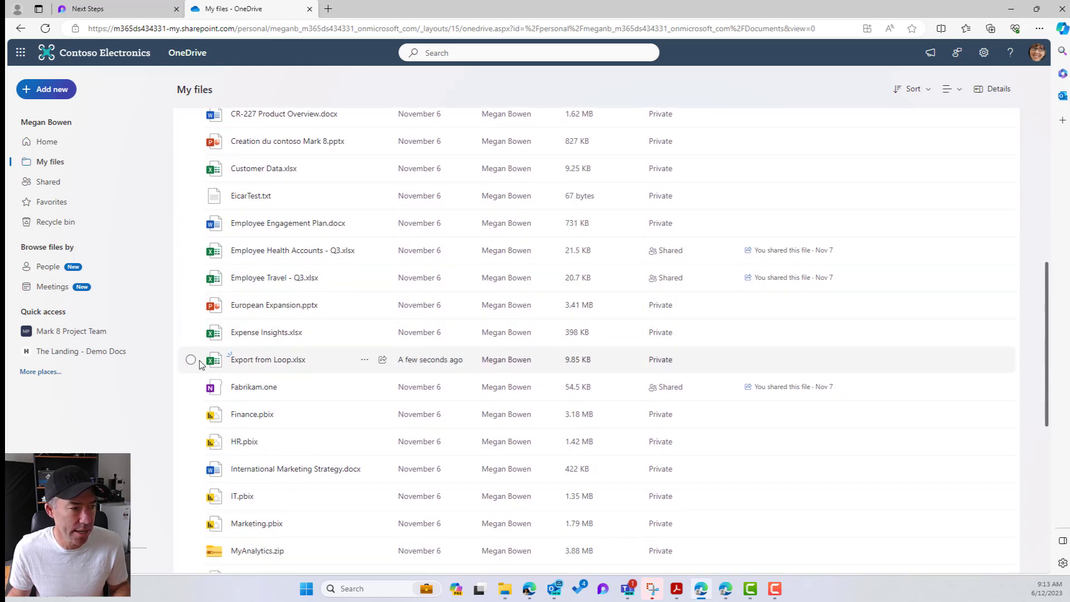
{"action": "left_click", "coordinate": [190, 361]}
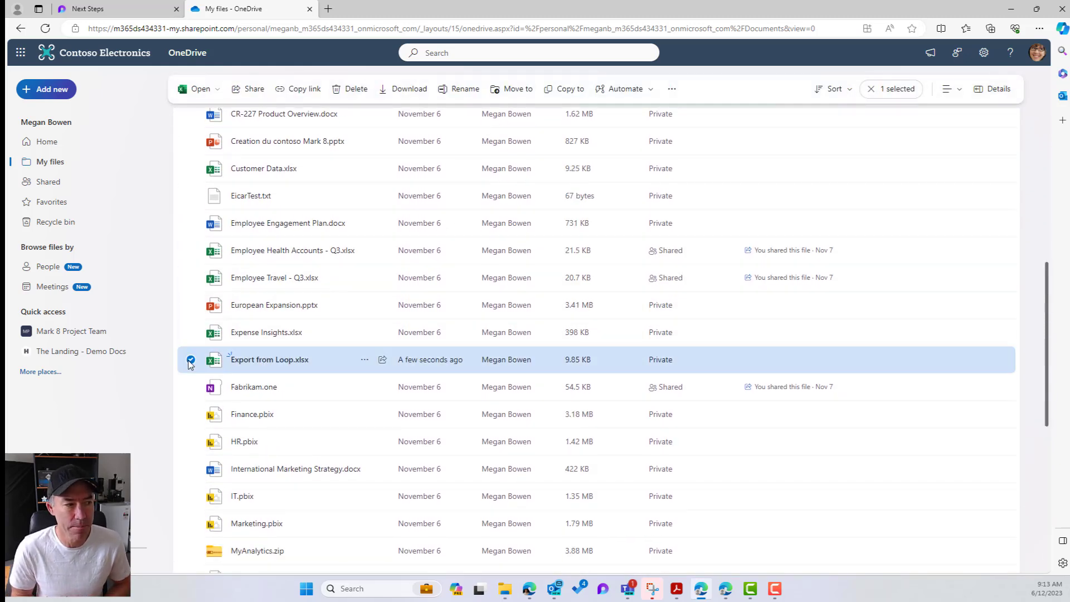